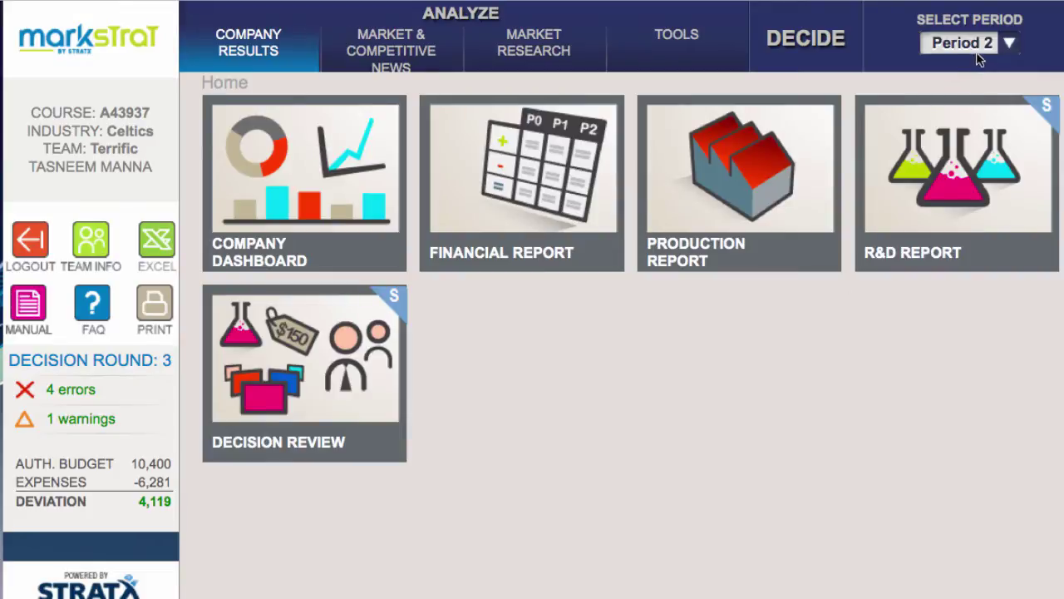
Step: After checking the R&D report, bring up the Brand Portfolio decision page listing TOPS and TONE
left_click(934, 158)
left_click(820, 42)
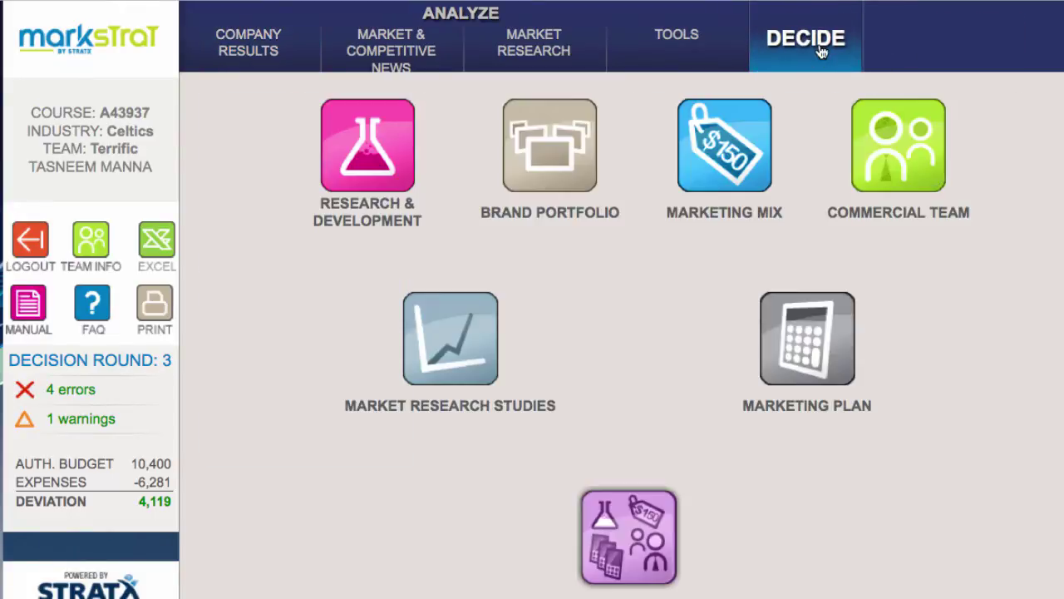
left_click(541, 165)
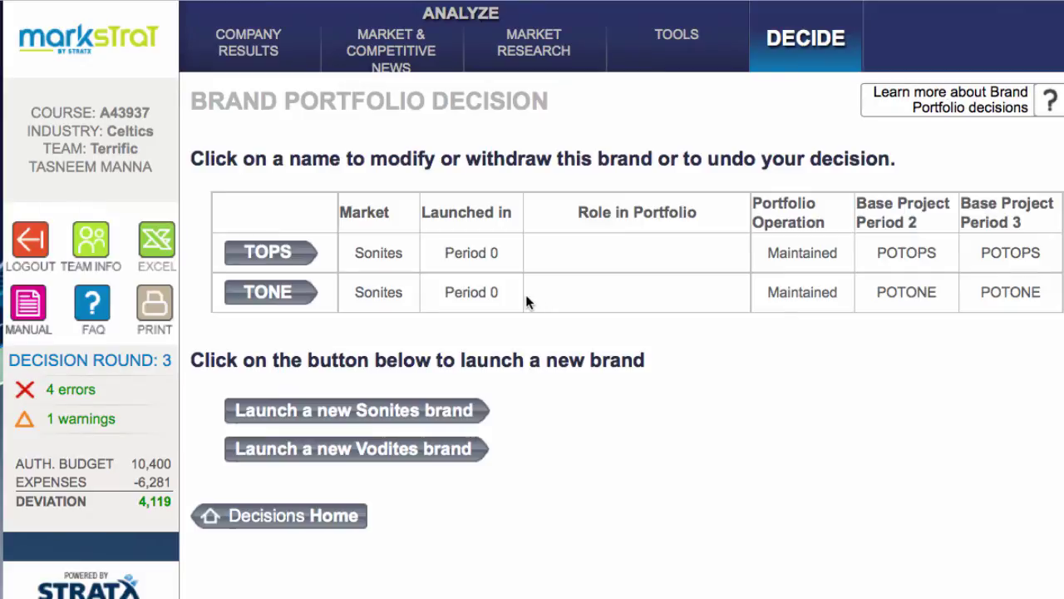
Step: Switch TONE to Modified, using base project POTONE2 for Period 3, and confirm
left_click(266, 292)
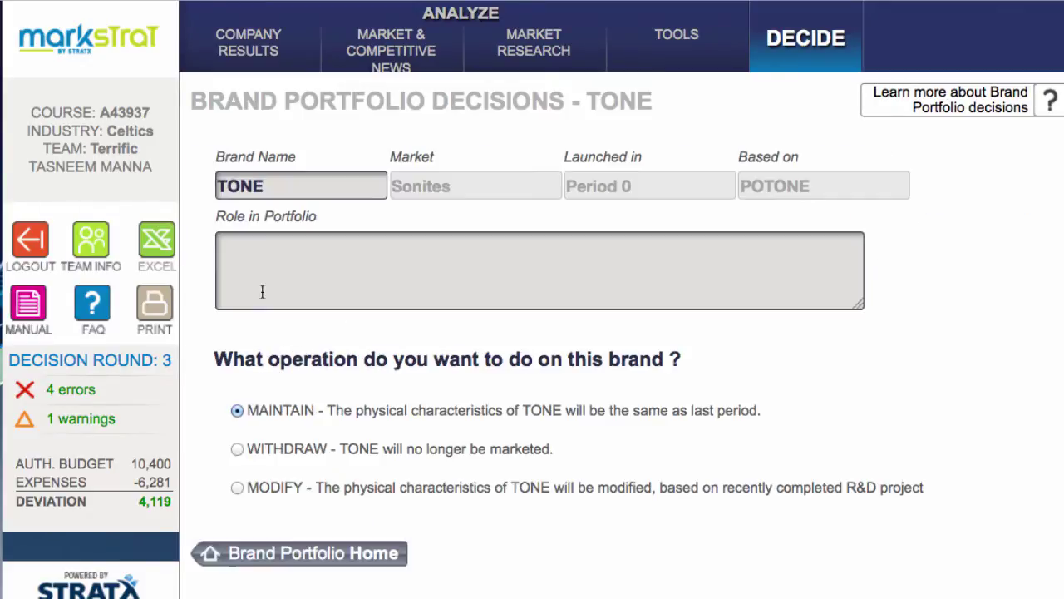
left_click(237, 488)
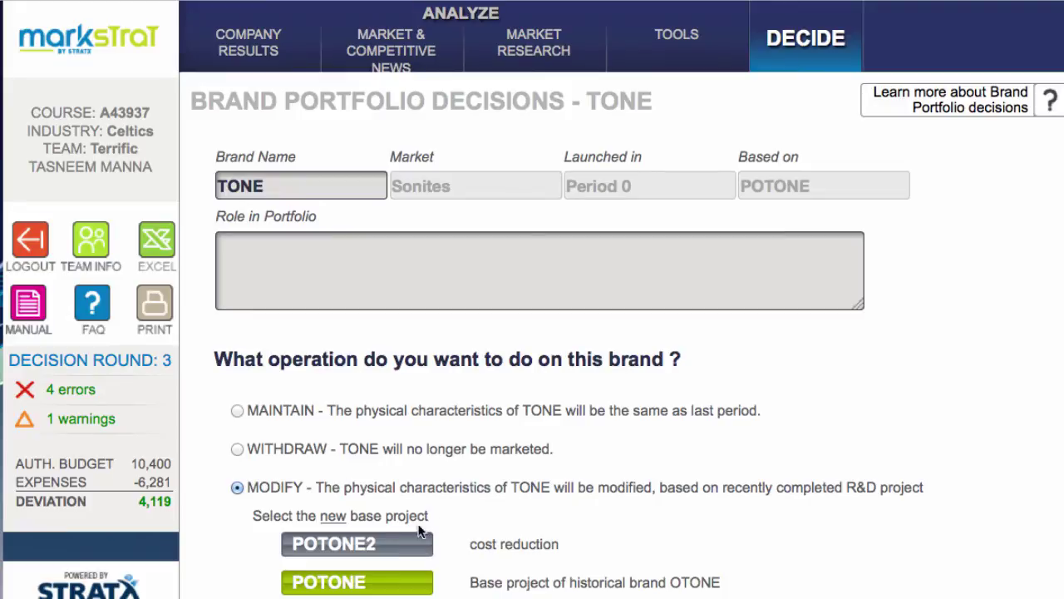
left_click(364, 542)
scroll(358, 549, "down", 3)
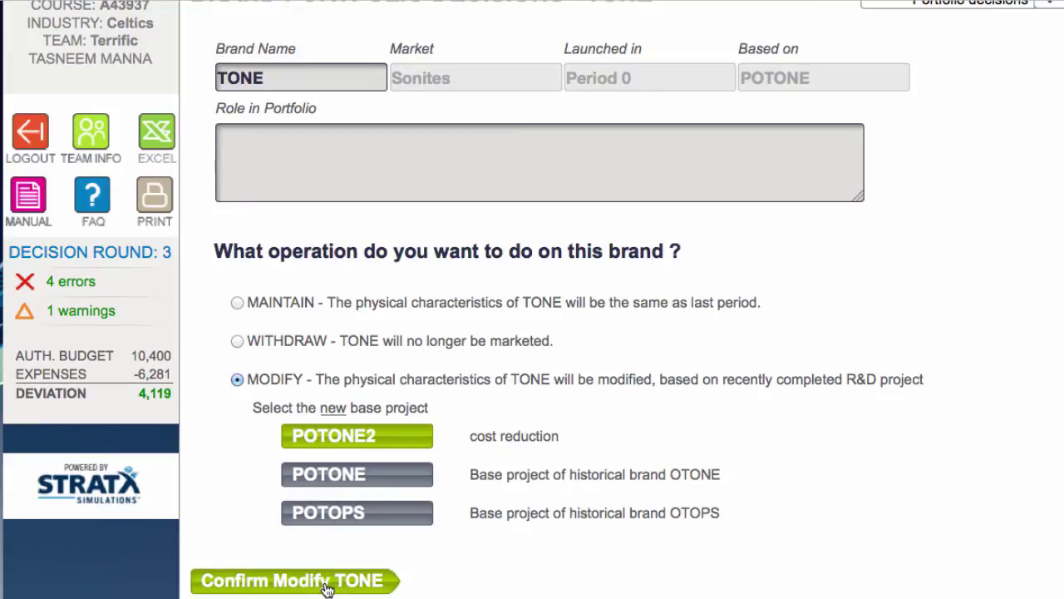
left_click(326, 586)
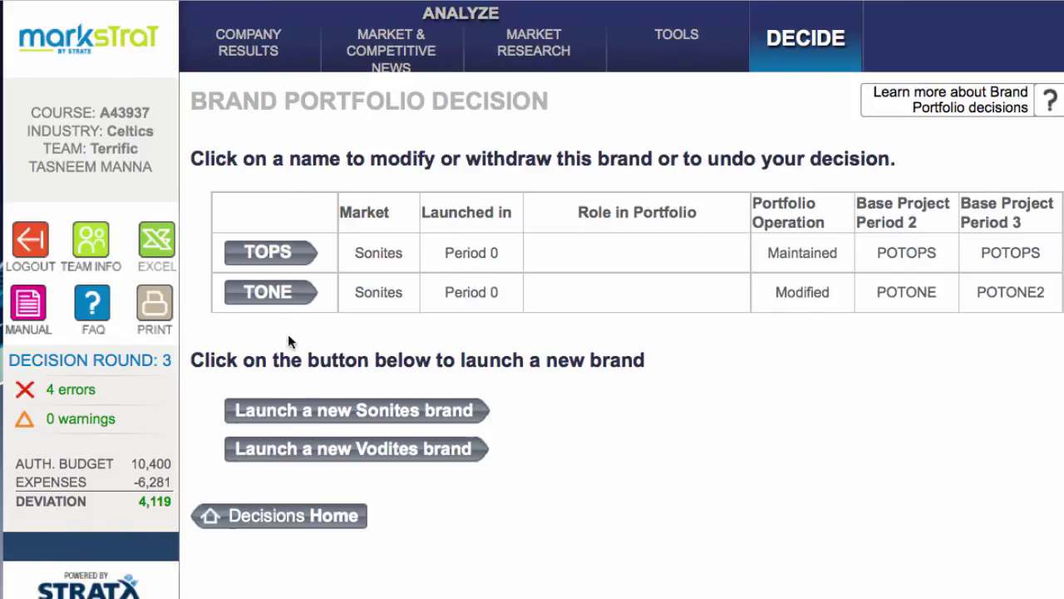
Step: Launch new Sonites brand TOBY with role 'new low cost', based on project POTONE2
left_click(369, 416)
left_click(314, 189)
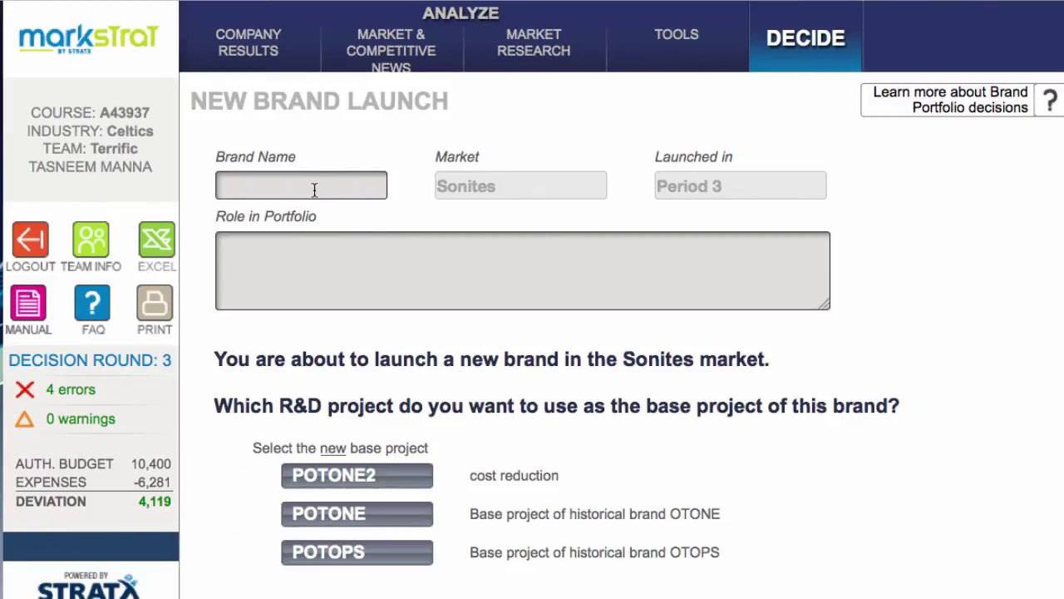
type("TOBY")
left_click(321, 251)
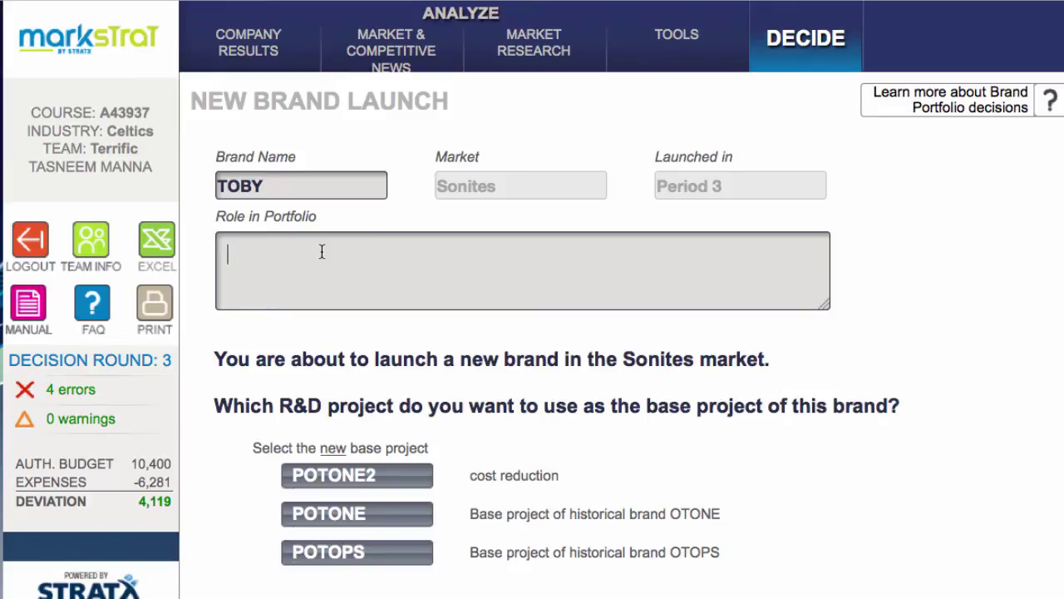
type("new low cost")
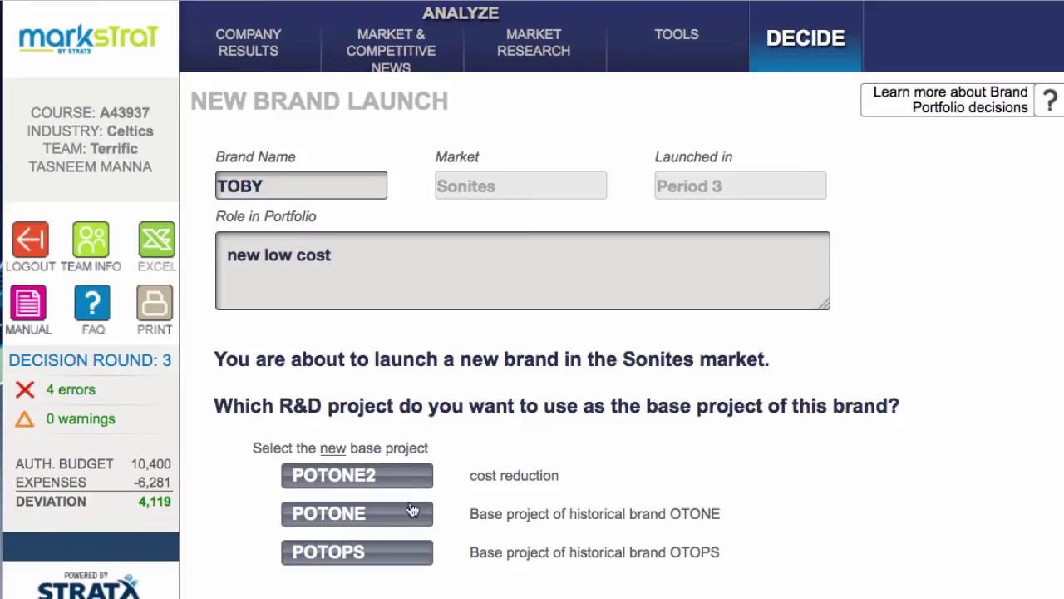
left_click(360, 472)
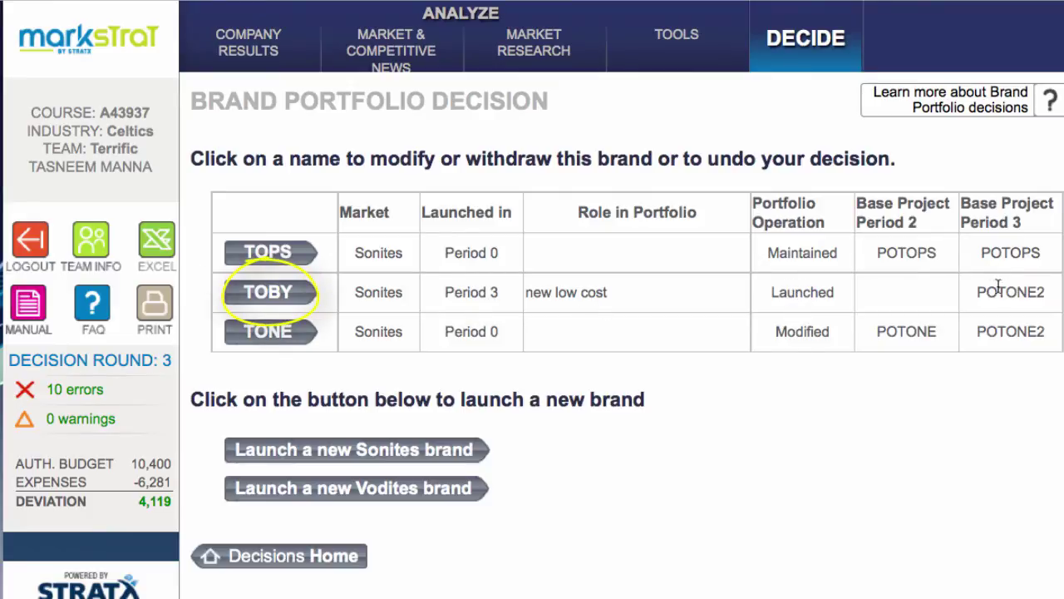
Step: Go back to the Decisions home page and open the Marketing Mix decisions
left_click(800, 39)
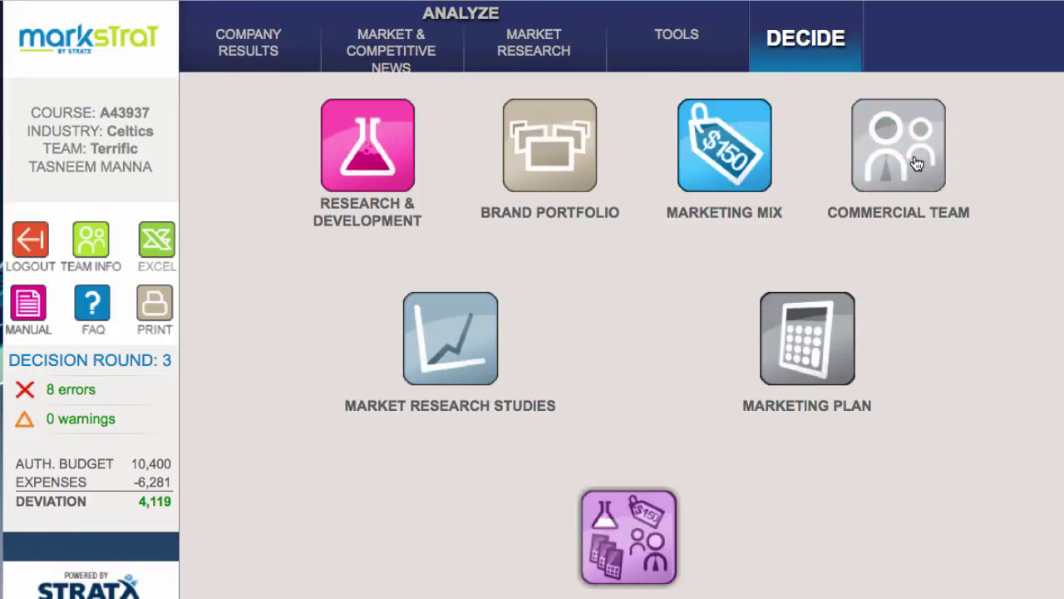
left_click(720, 135)
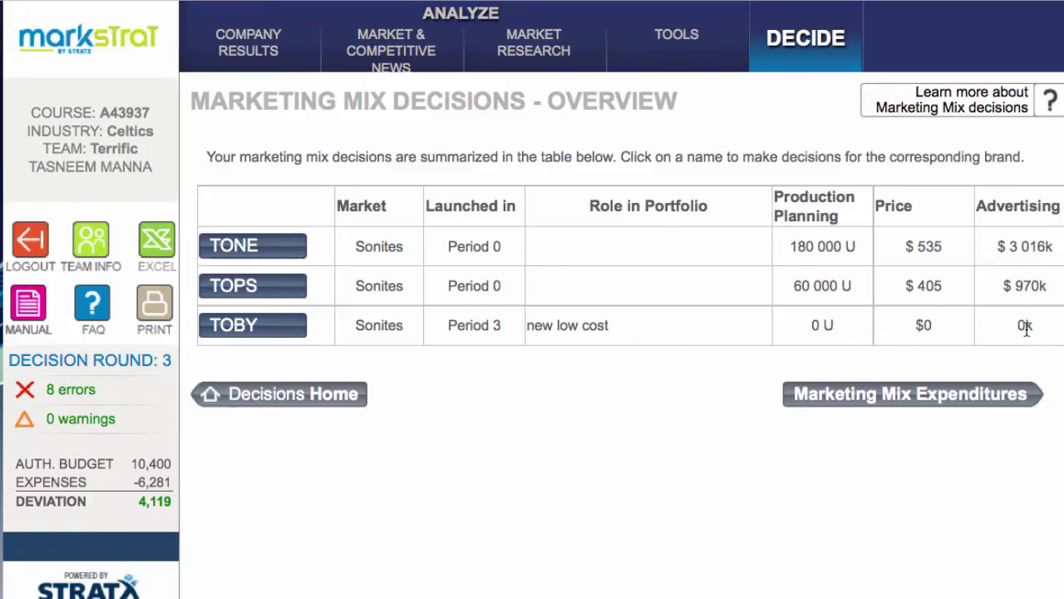
Step: Set TOBY's production to 30000 units and its retail price to $150, correcting a mistyped 300
left_click(241, 328)
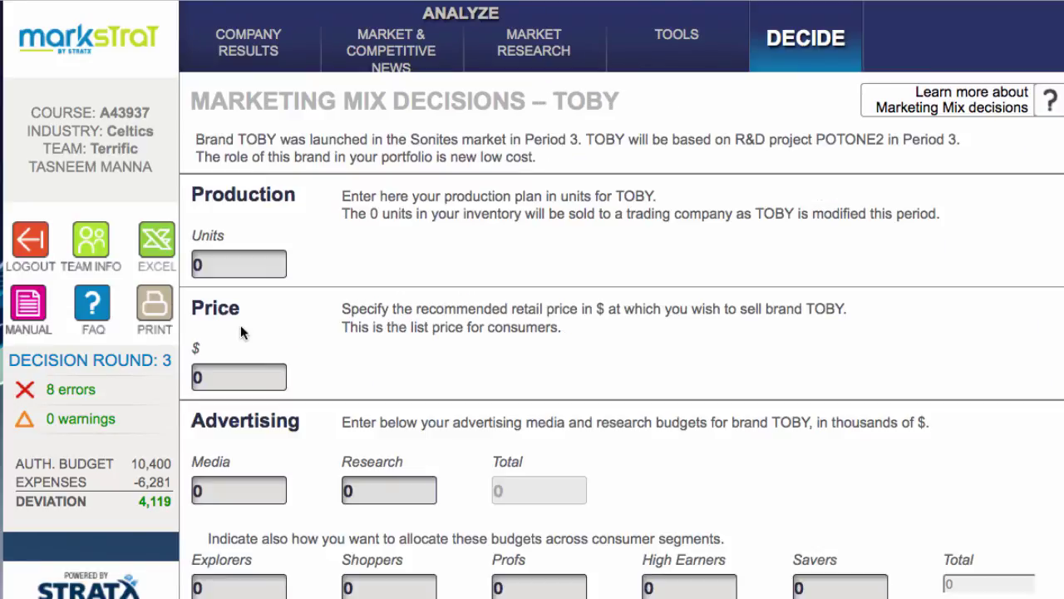
type("30000")
key("Return")
left_click(227, 372)
type("300")
key("BackSpace")
key("BackSpace")
key("BackSpace")
type("150")
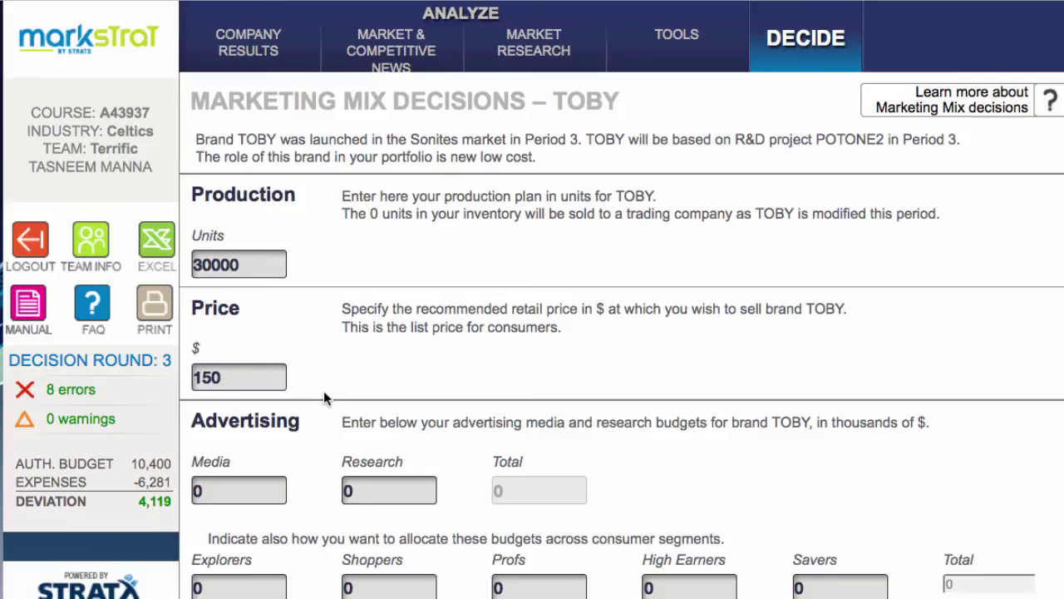
Step: Give TOBY an advertising media budget of 2000, research of 40, and 100 allocated to Shoppers
scroll(324, 391, "down", 2)
scroll(324, 395, "up", 2)
type("2000")
left_click(373, 493)
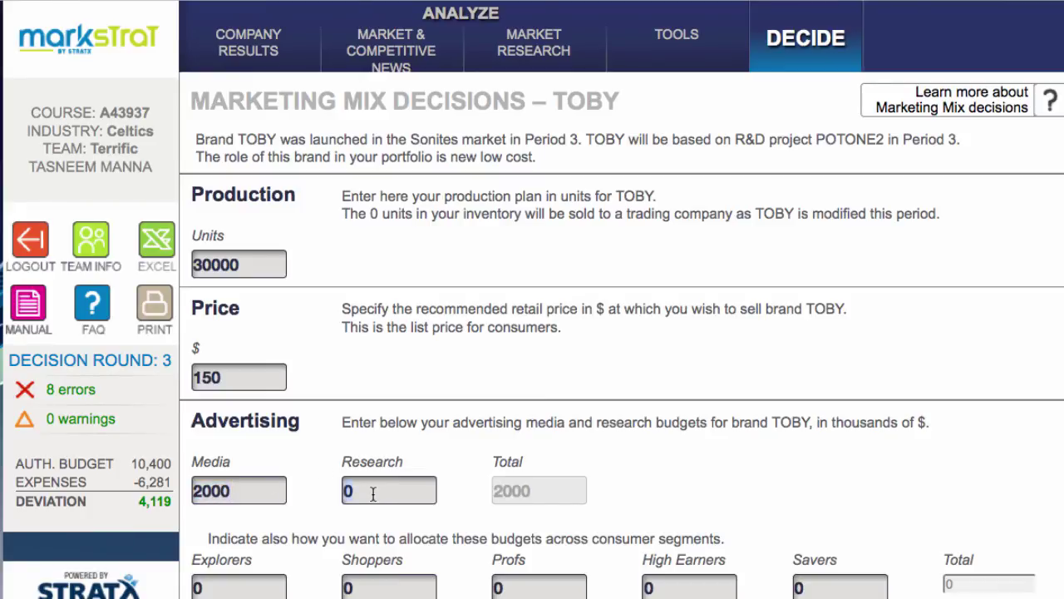
type("40")
key("Return")
scroll(349, 454, "down", 3)
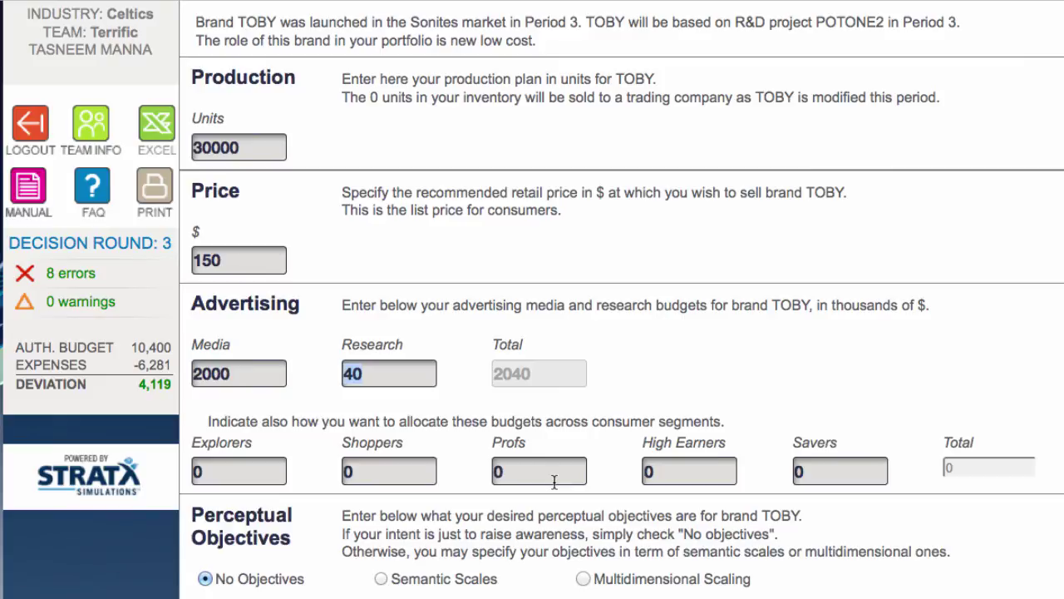
left_click(363, 472)
type("100")
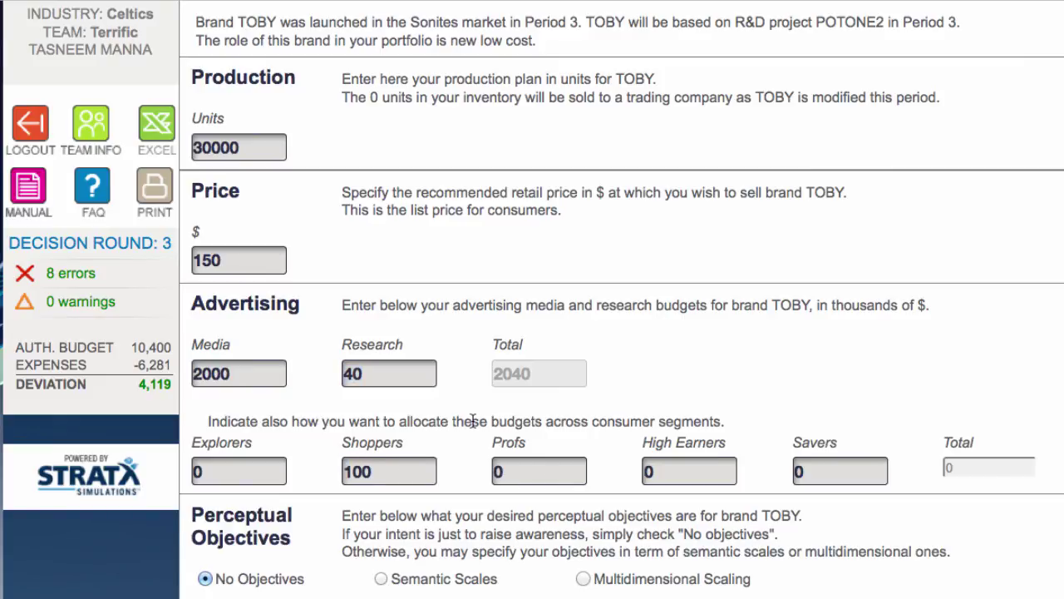
key("Return")
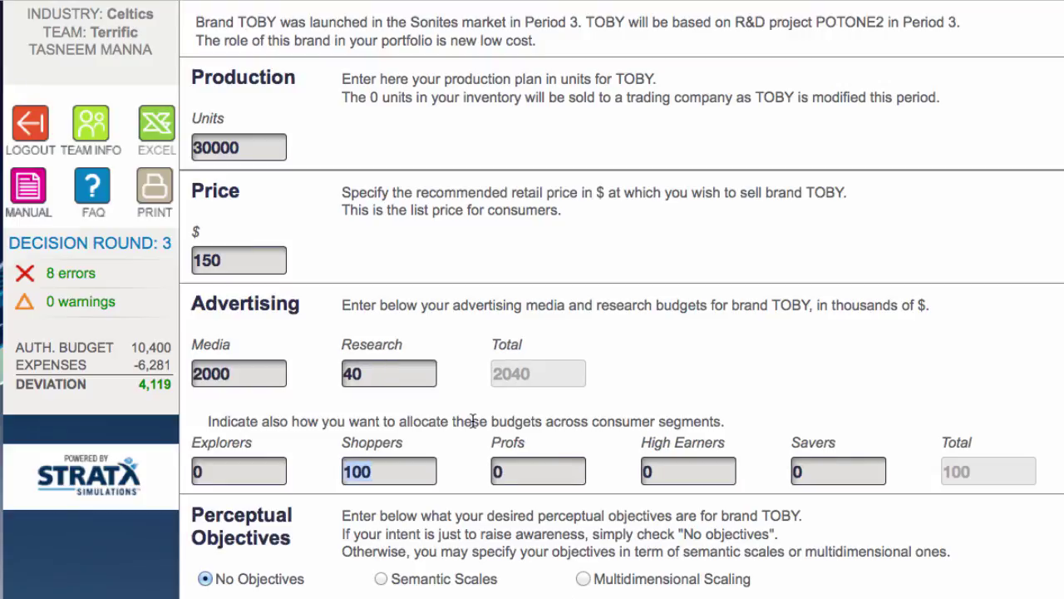